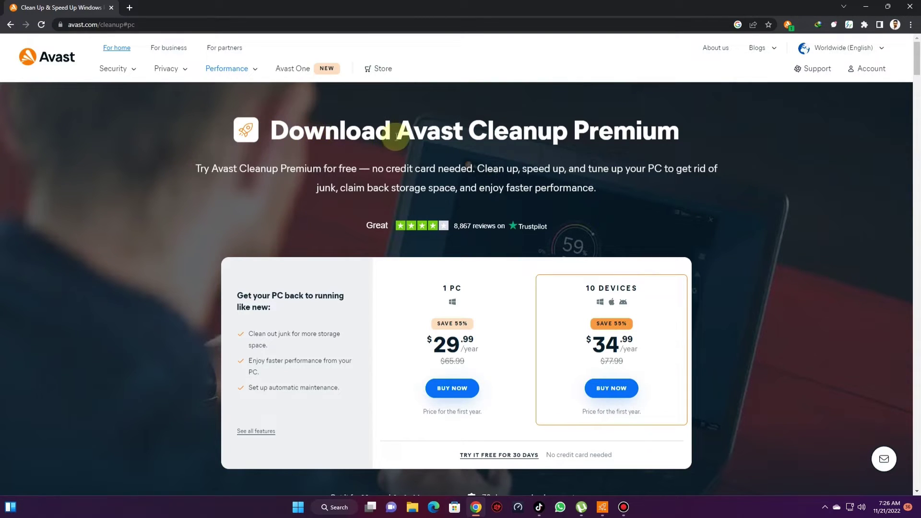
# Highlight the product name in the Avast page heading, then clear the selection.
pyautogui.moveTo(395, 137); pyautogui.dragTo(649, 136)
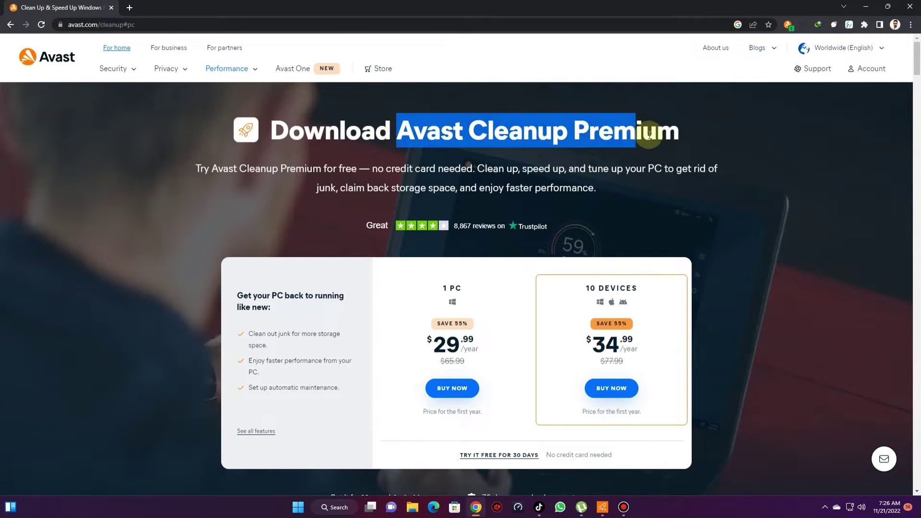
pyautogui.click(690, 148)
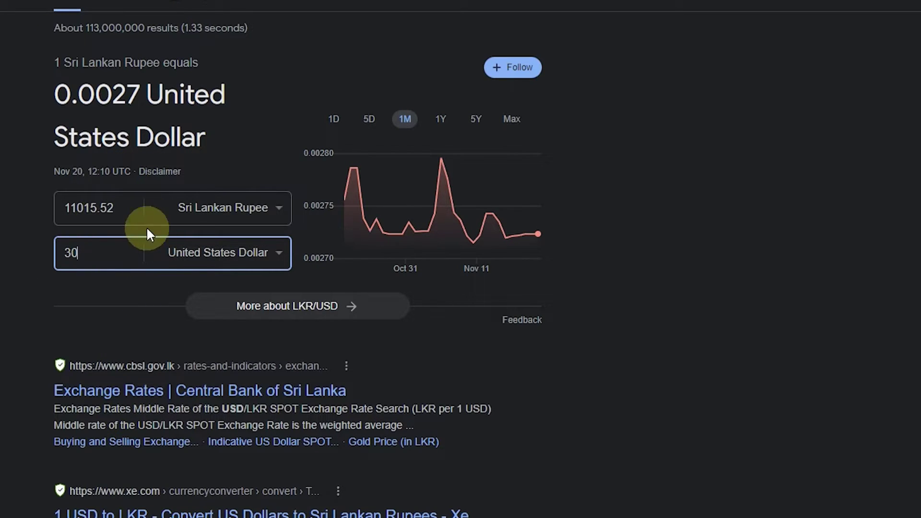
# Select the converted 11015.52 Sri Lankan Rupee amount in the converter.
pyautogui.click(117, 208)
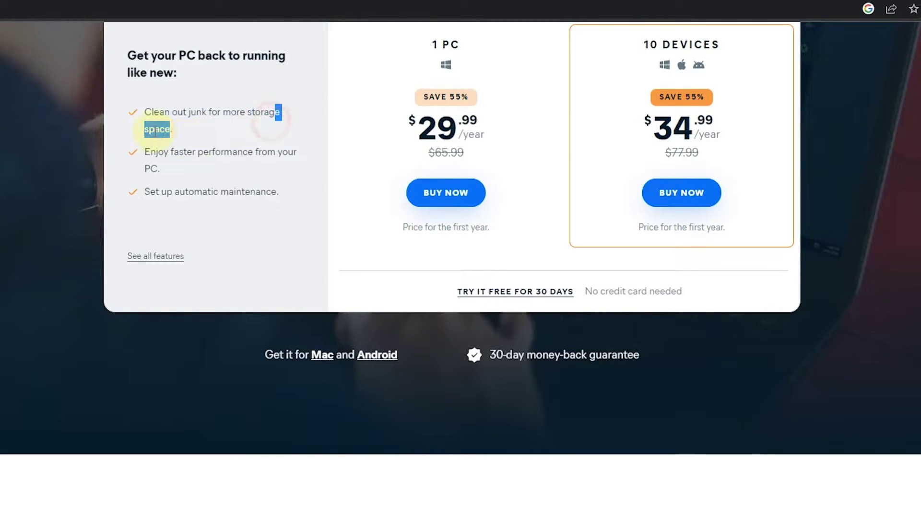
# Highlight Avast feature descriptions, including hard disk defrag, and scroll down to Fix your PC problems.
pyautogui.moveTo(140, 154); pyautogui.dragTo(187, 170)
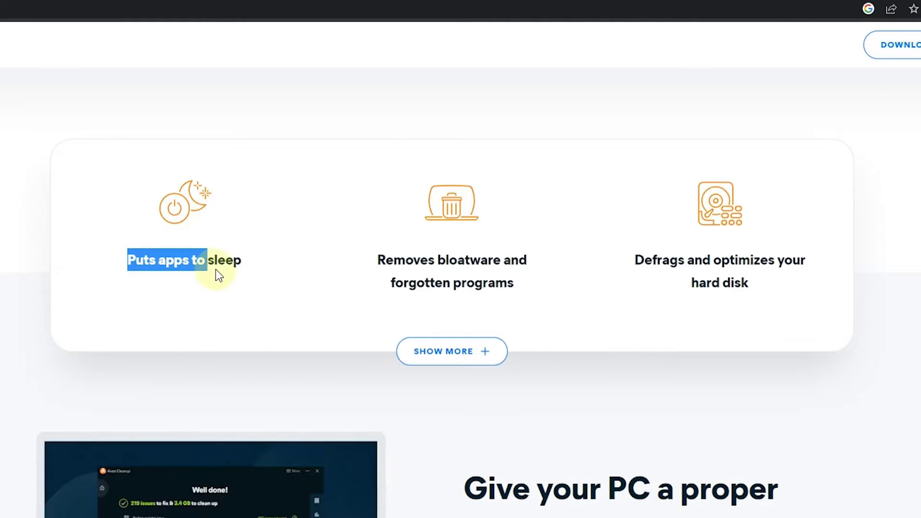
pyautogui.moveTo(618, 266); pyautogui.dragTo(750, 281)
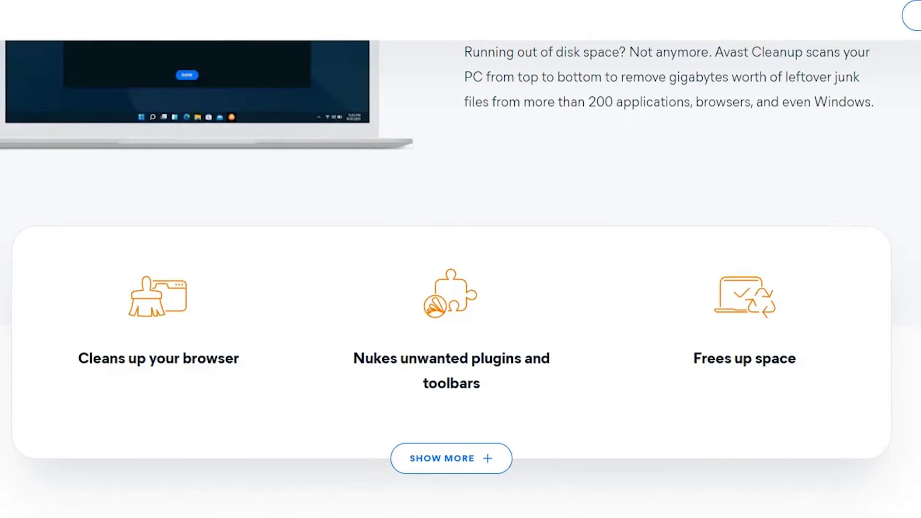
pyautogui.scroll(-7, 460, 259)
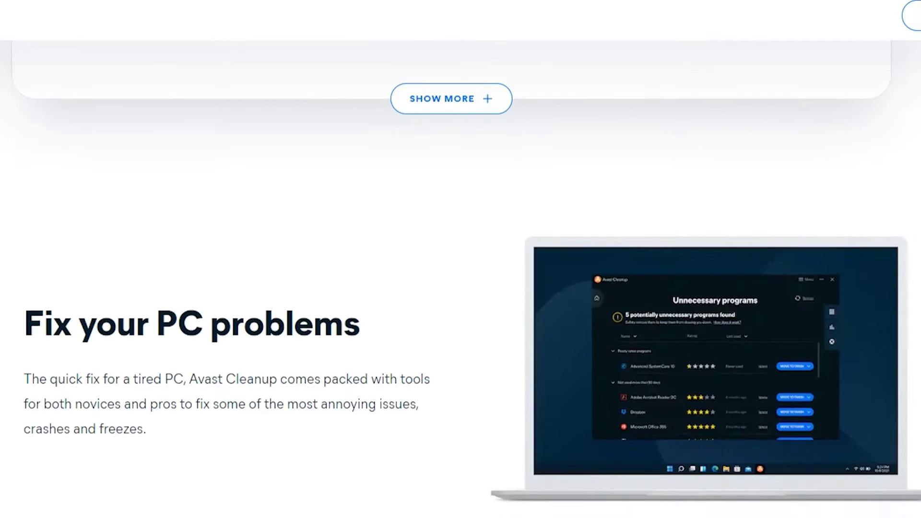
pyautogui.scroll(-2, 461, 259)
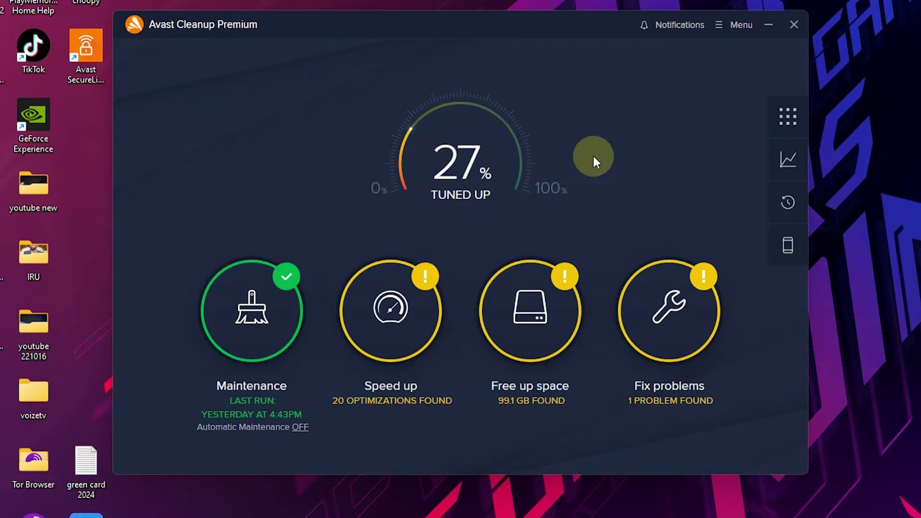
pyautogui.click(724, 25)
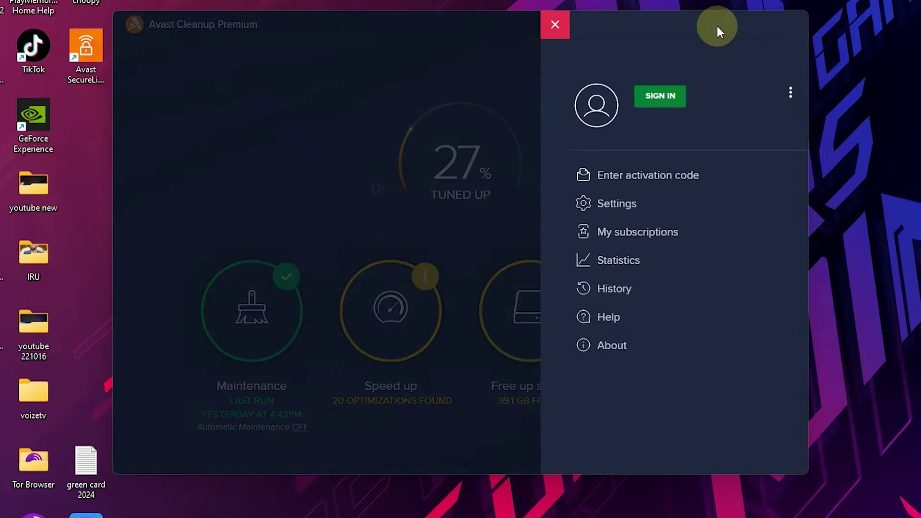
pyautogui.click(594, 239)
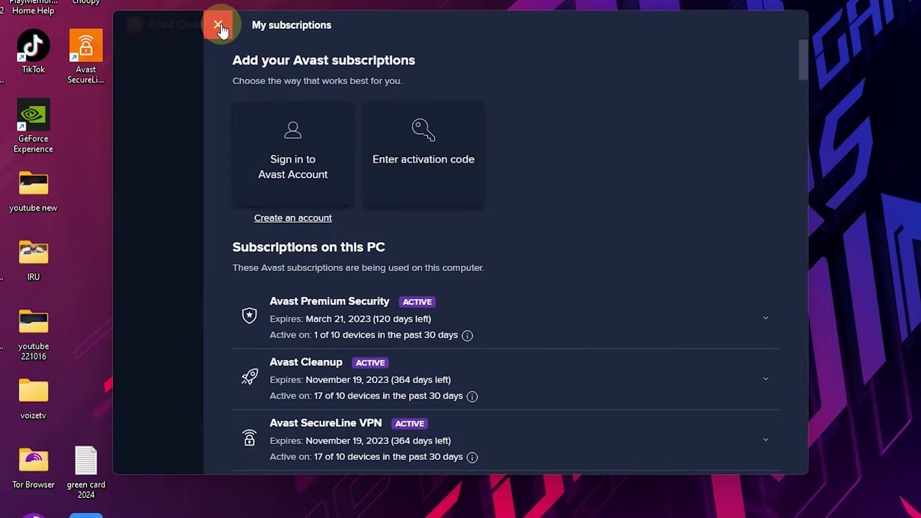
pyautogui.click(218, 25)
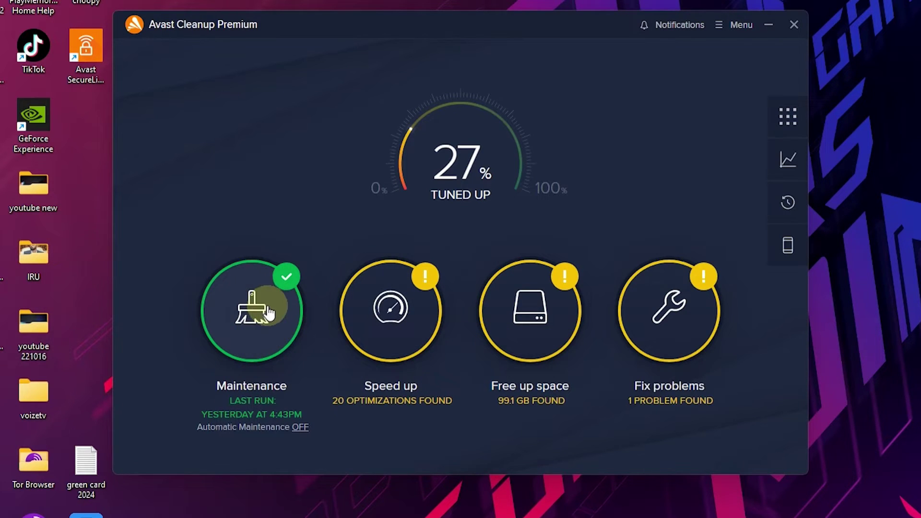
# Run maintenance to fix 151 issues and clean 274.8 MB, declining automatic maintenance.
pyautogui.click(269, 313)
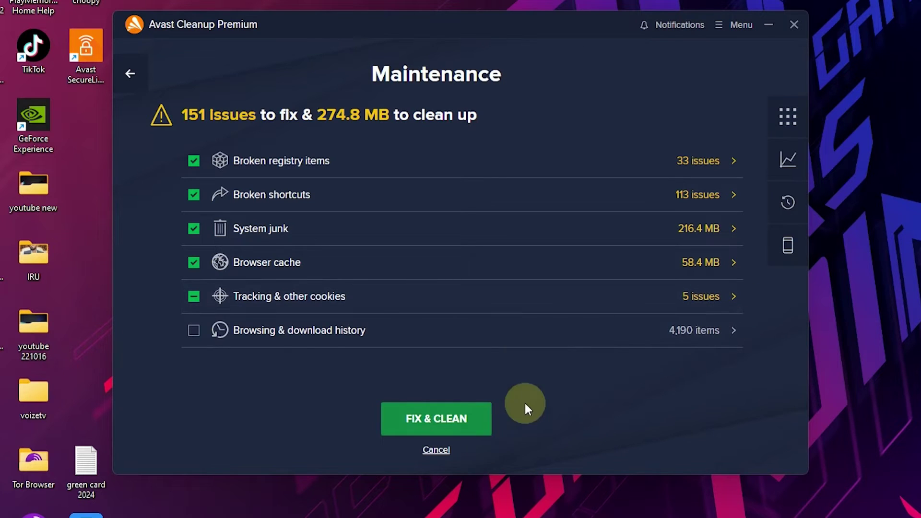
pyautogui.click(453, 420)
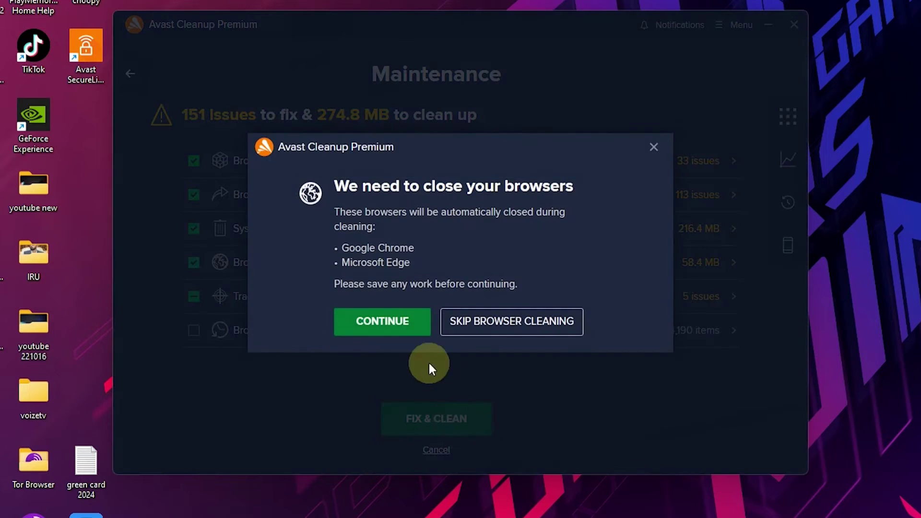
pyautogui.click(383, 322)
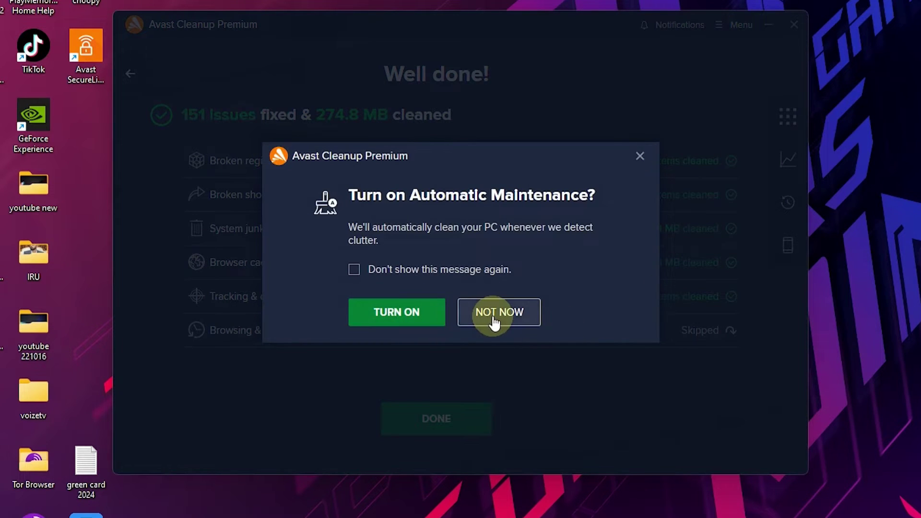
pyautogui.click(494, 313)
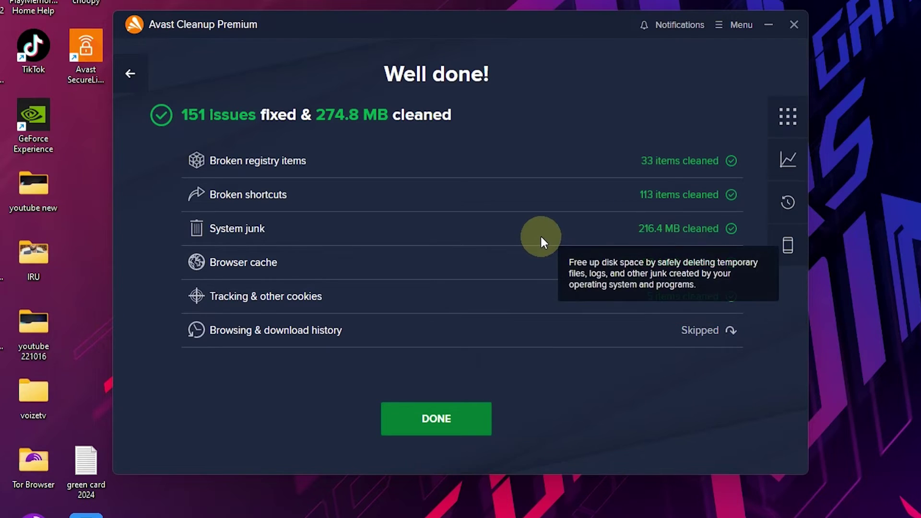
pyautogui.click(136, 82)
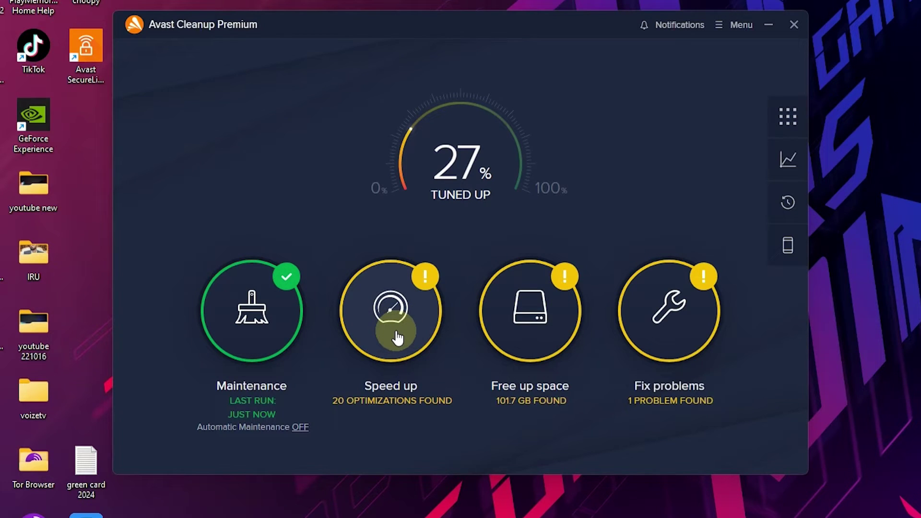
# Put PlayMemories Home, the Mobile Broadband service and Turn Off Monitor v6.2 to sleep.
pyautogui.click(397, 339)
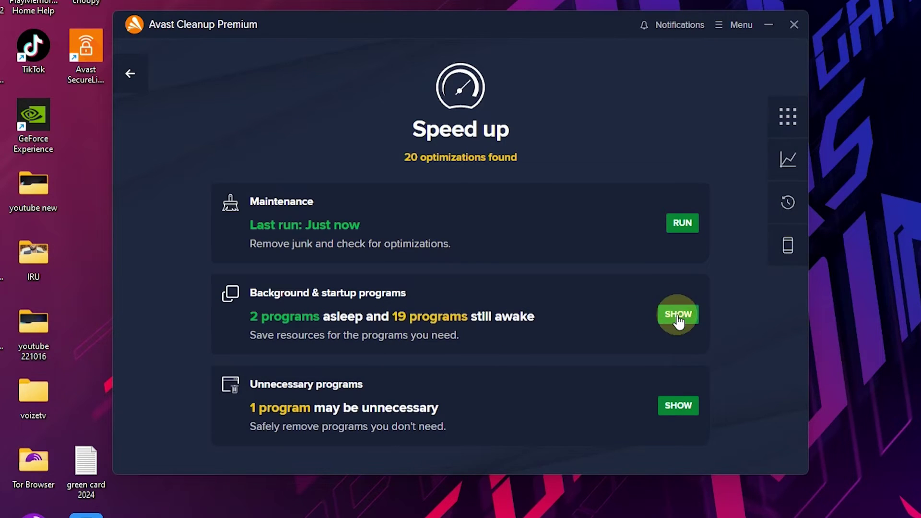
pyautogui.click(679, 319)
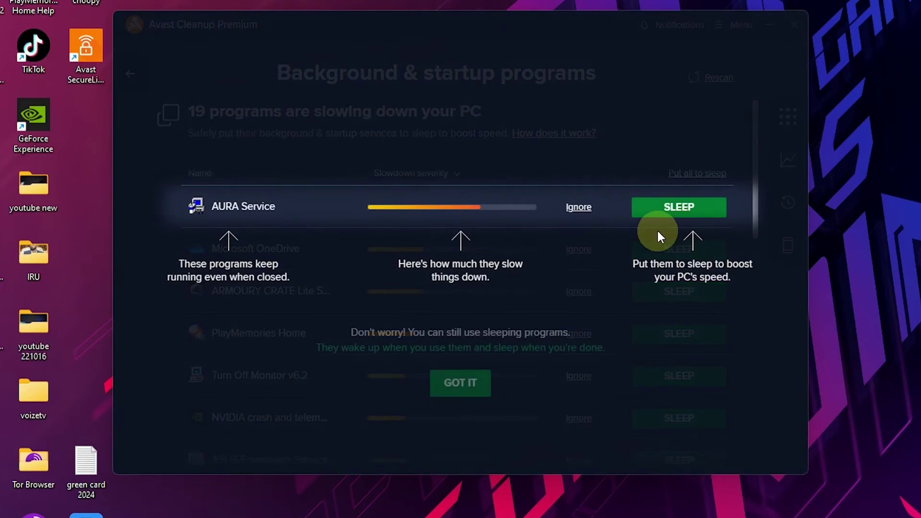
pyautogui.click(471, 383)
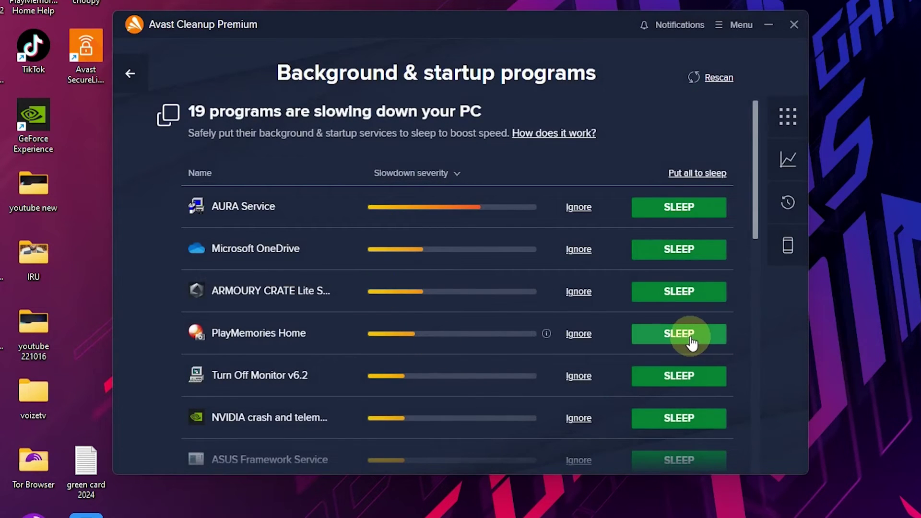
pyautogui.click(685, 338)
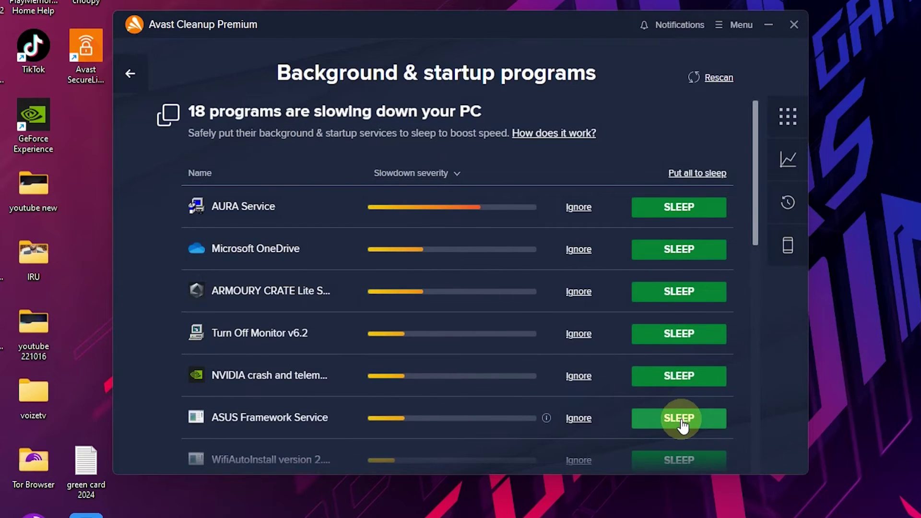
pyautogui.scroll(-3, 683, 425)
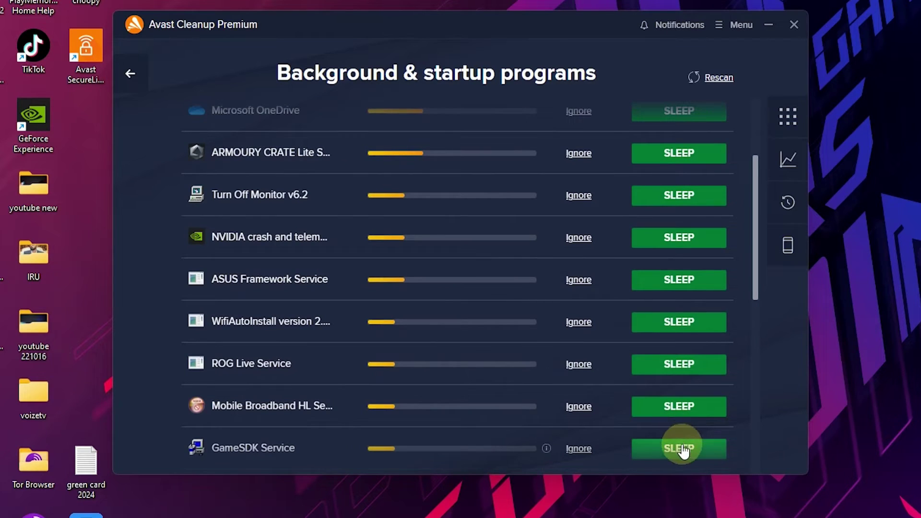
pyautogui.click(701, 408)
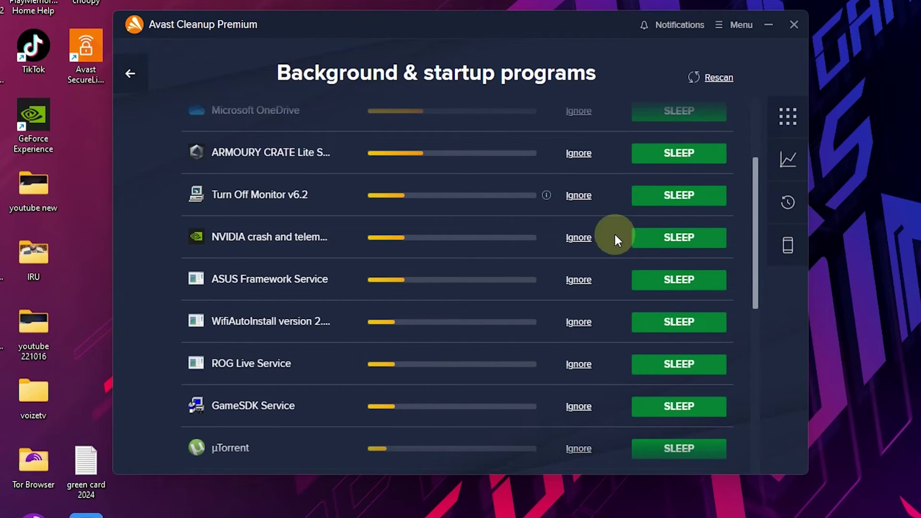
pyautogui.click(684, 199)
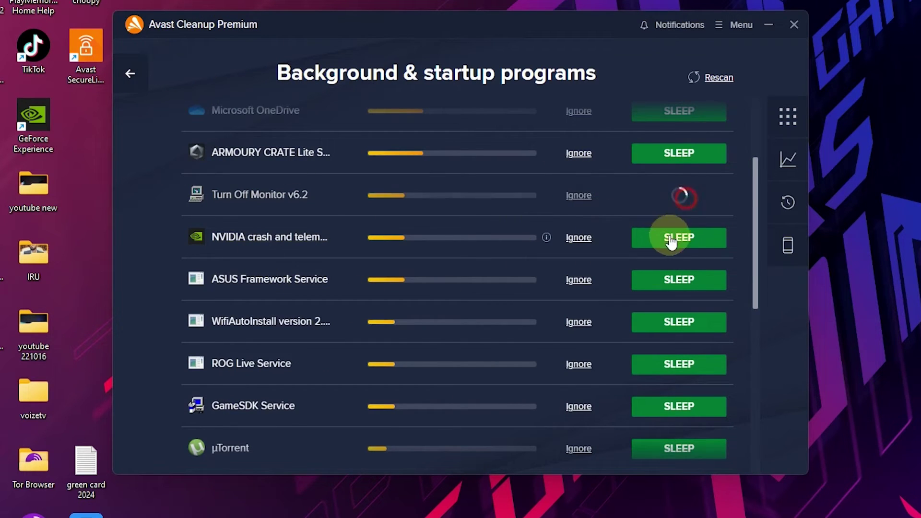
# View the Unnecessary programs list, dismiss its tutorial, and return to the dashboard.
pyautogui.click(132, 75)
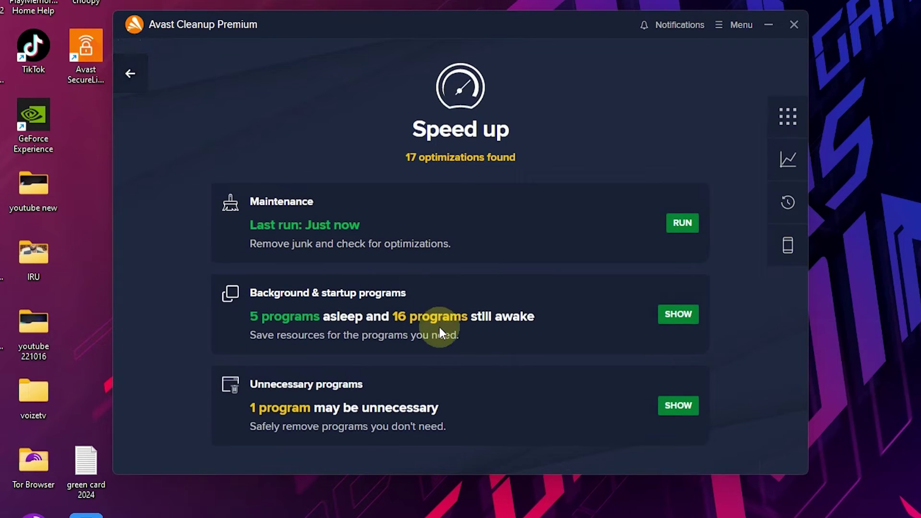
pyautogui.click(678, 406)
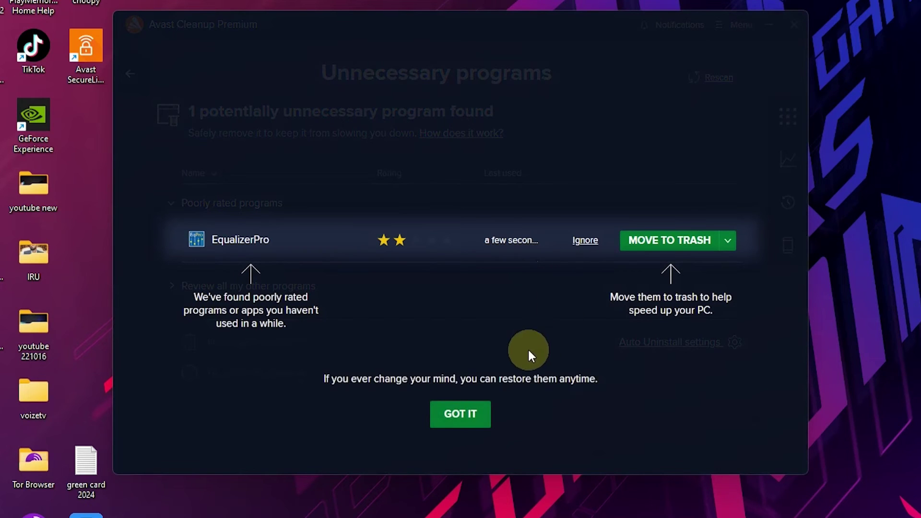
pyautogui.click(473, 417)
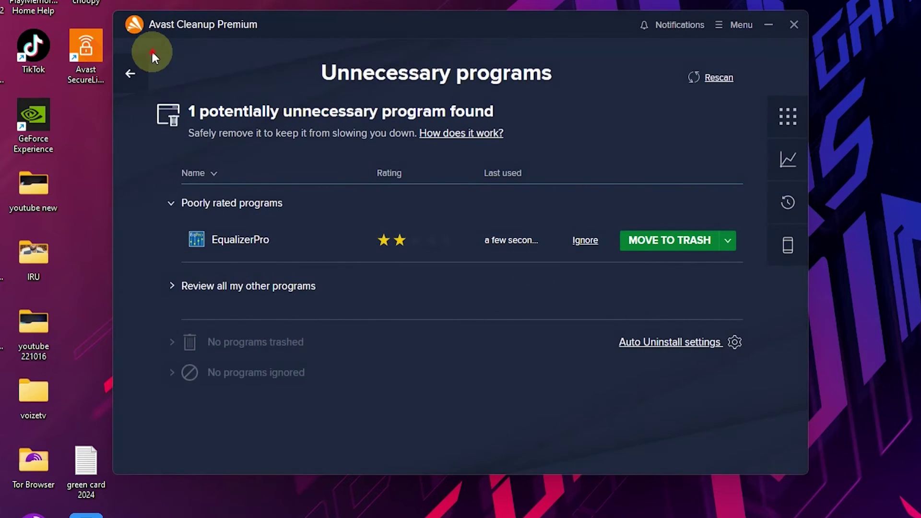
pyautogui.click(138, 78)
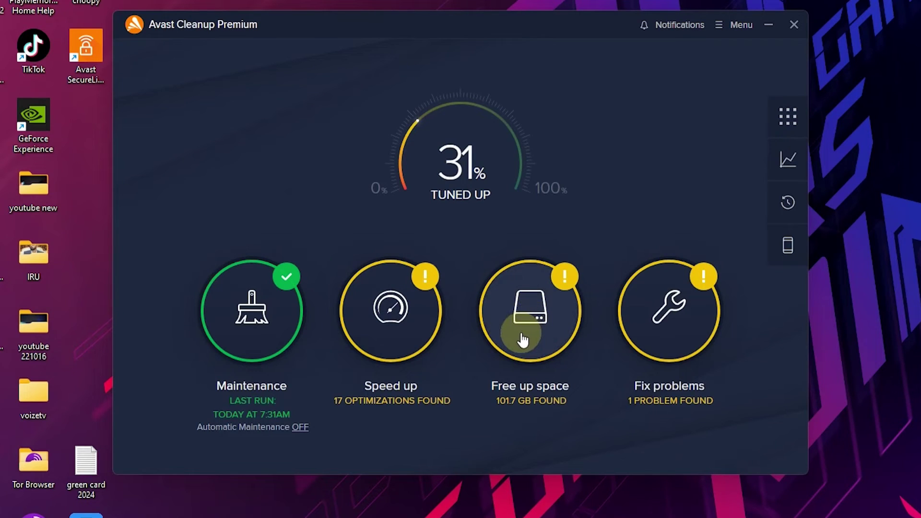
# Clean Chrome browsing history, download history and cookies plus Edge browsing history (4,828 items).
pyautogui.click(530, 332)
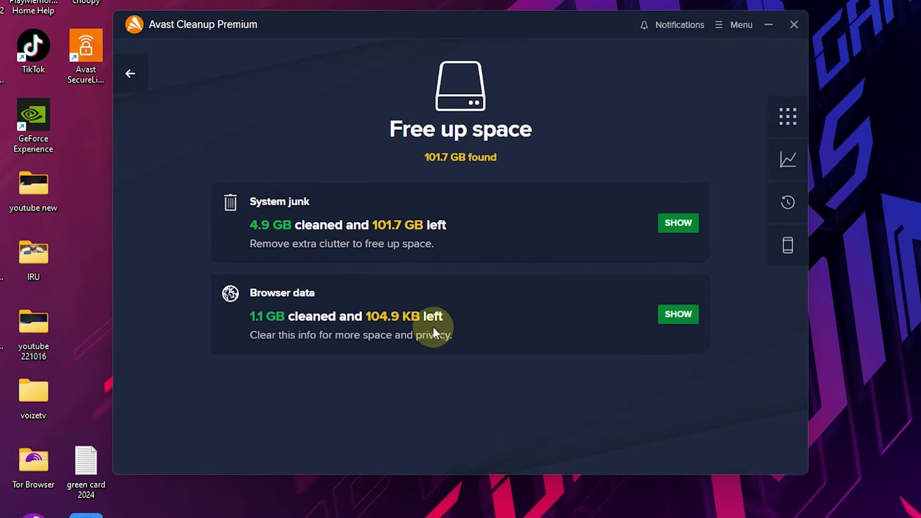
pyautogui.click(679, 315)
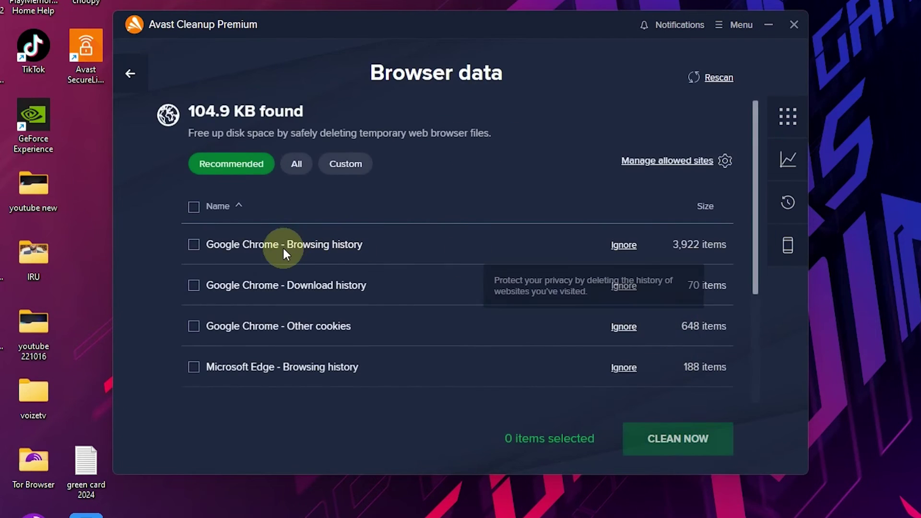
pyautogui.click(195, 247)
pyautogui.click(195, 287)
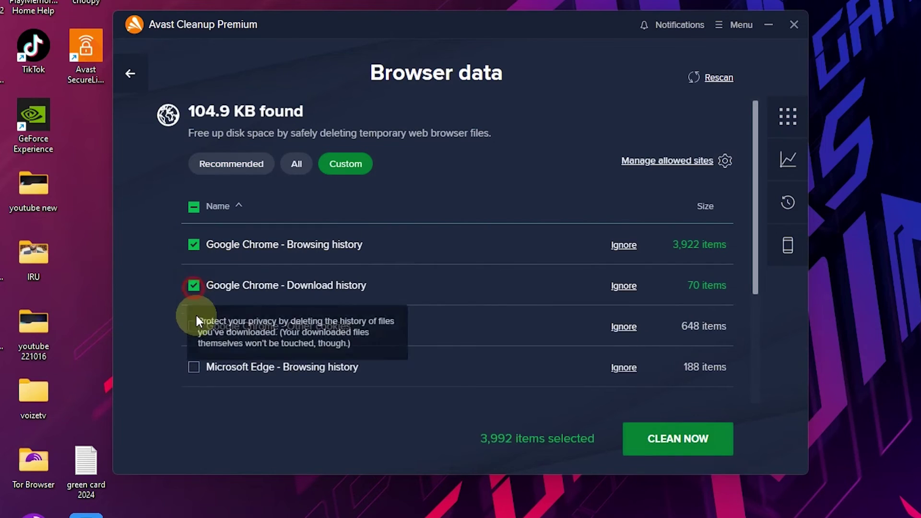
pyautogui.click(194, 327)
pyautogui.click(195, 368)
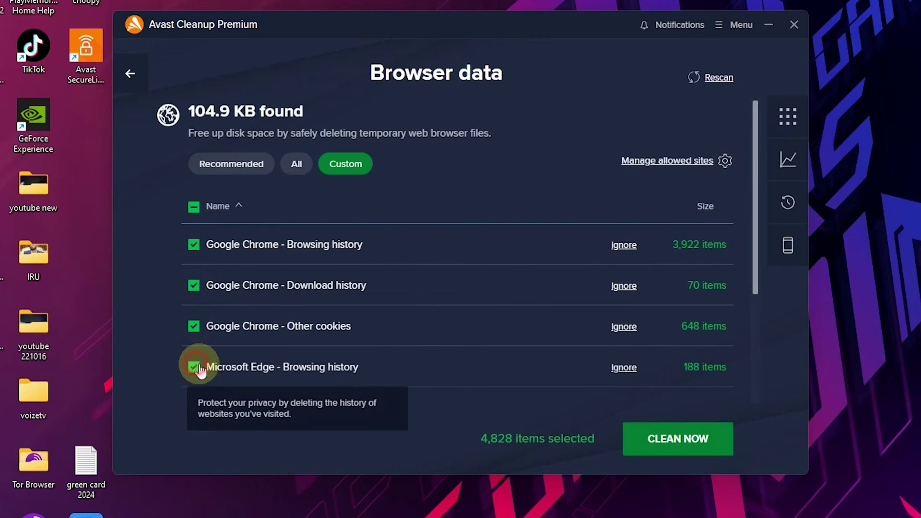
pyautogui.click(689, 444)
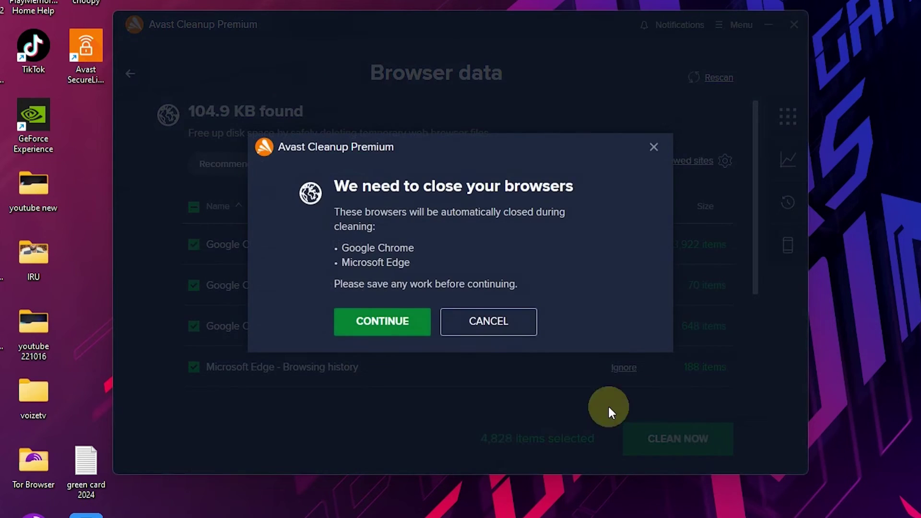
pyautogui.click(403, 324)
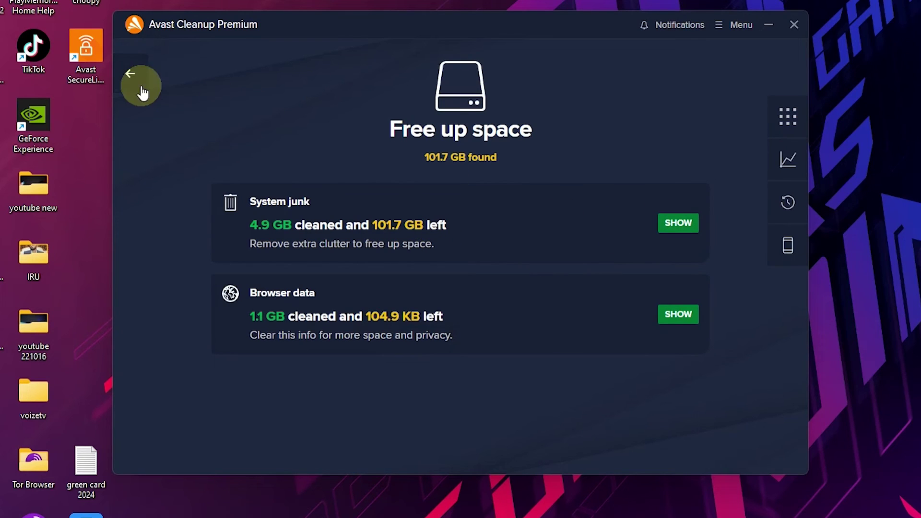
# Clean the recommended 498.5 MB of system junk and go back to the dashboard.
pyautogui.click(678, 224)
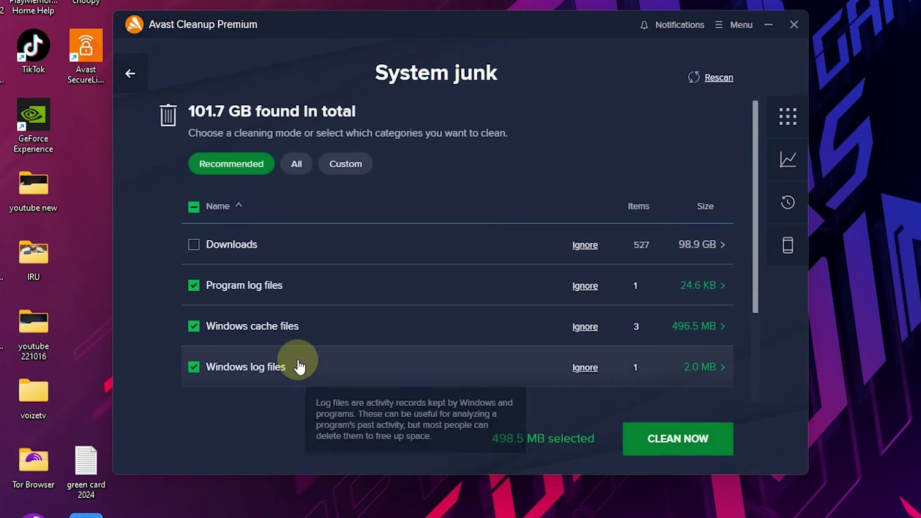
pyautogui.click(679, 436)
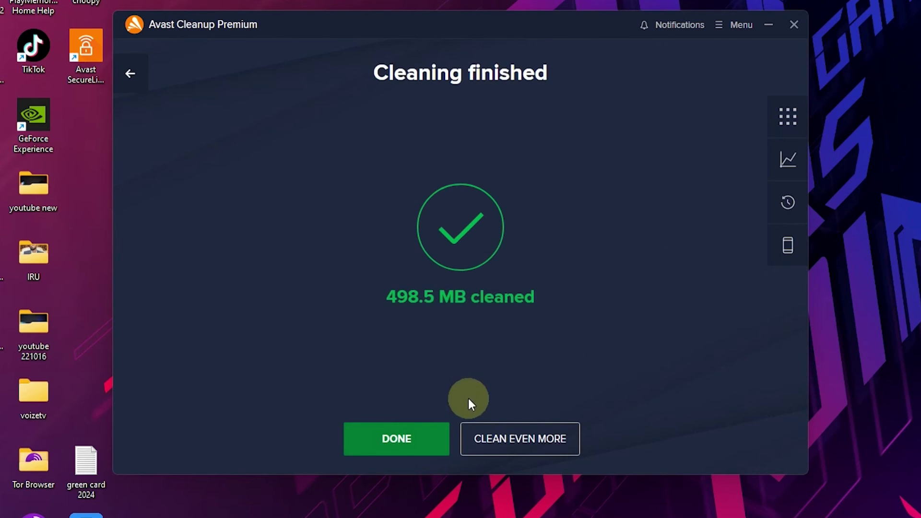
pyautogui.click(413, 437)
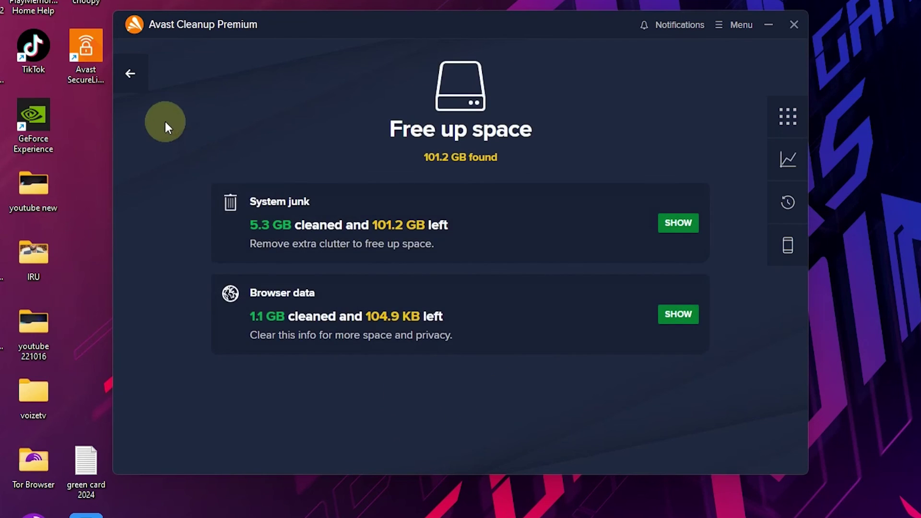
pyautogui.click(130, 60)
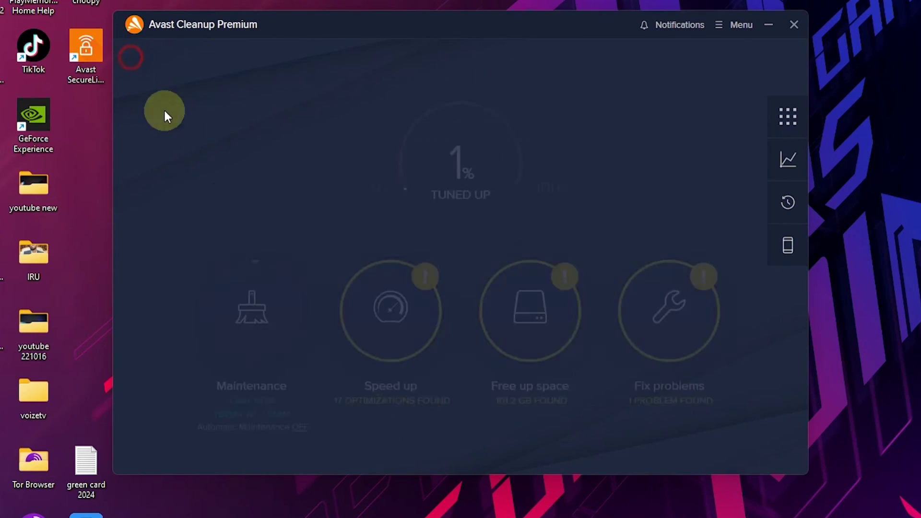
pyautogui.click(668, 336)
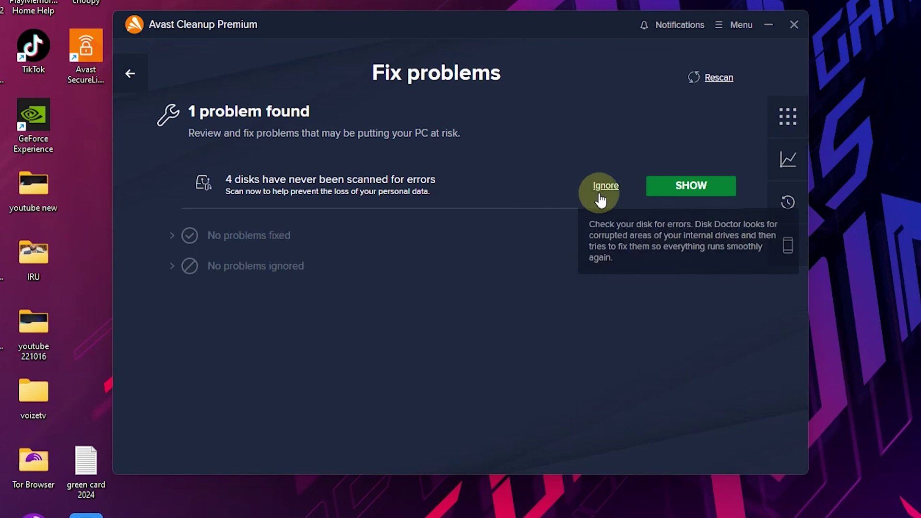
pyautogui.click(130, 73)
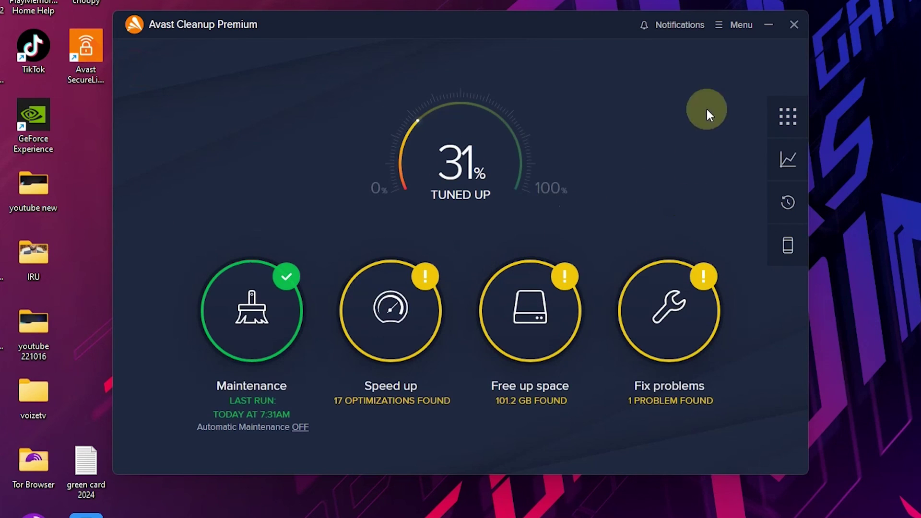